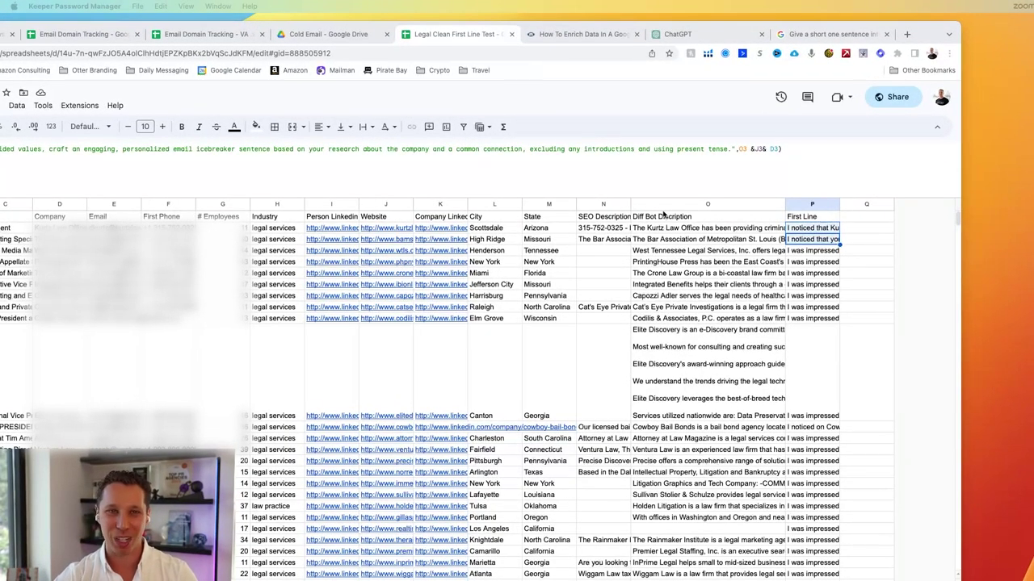
# Search the Google Workspace Marketplace for the GPT for Sheets and Docs add-on
pyautogui.click(80, 106)
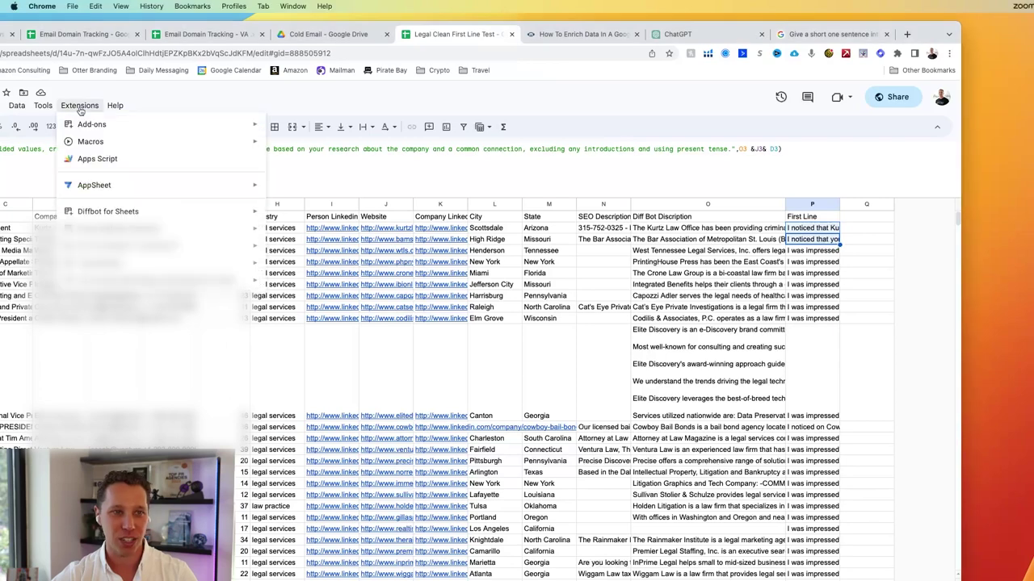
pyautogui.moveTo(82, 123)
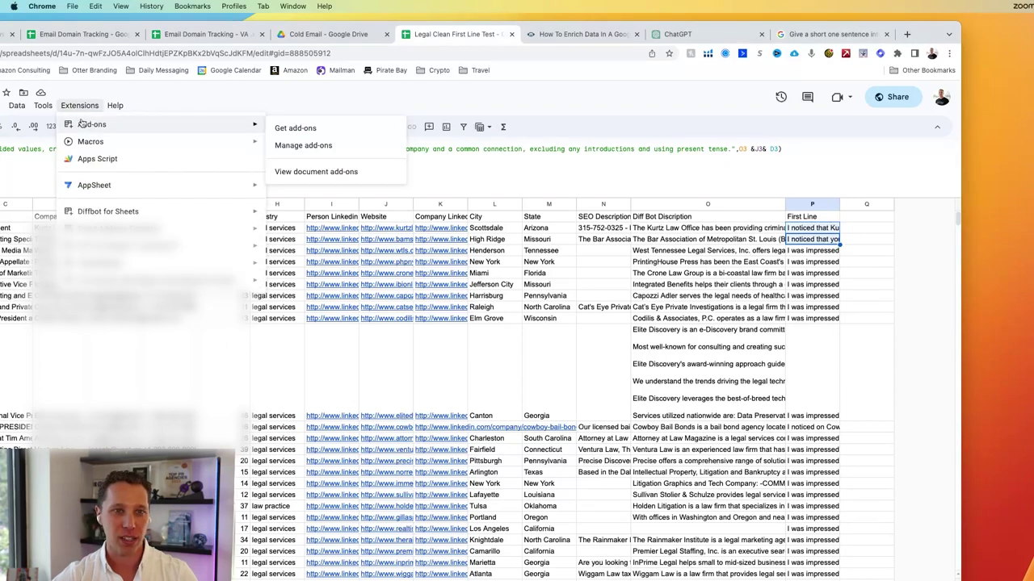
pyautogui.click(352, 130)
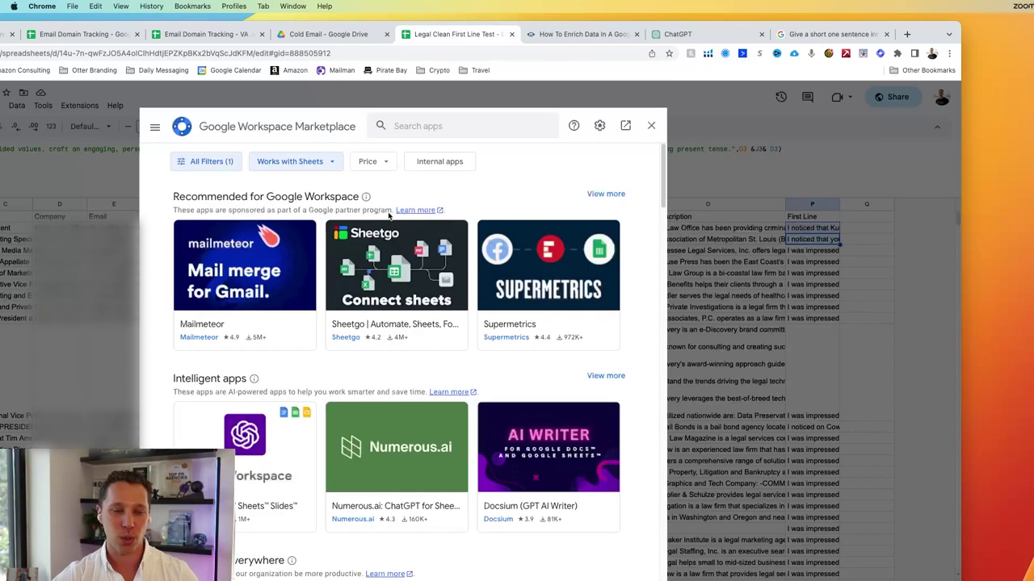
pyautogui.click(400, 126)
pyautogui.write('gpt')
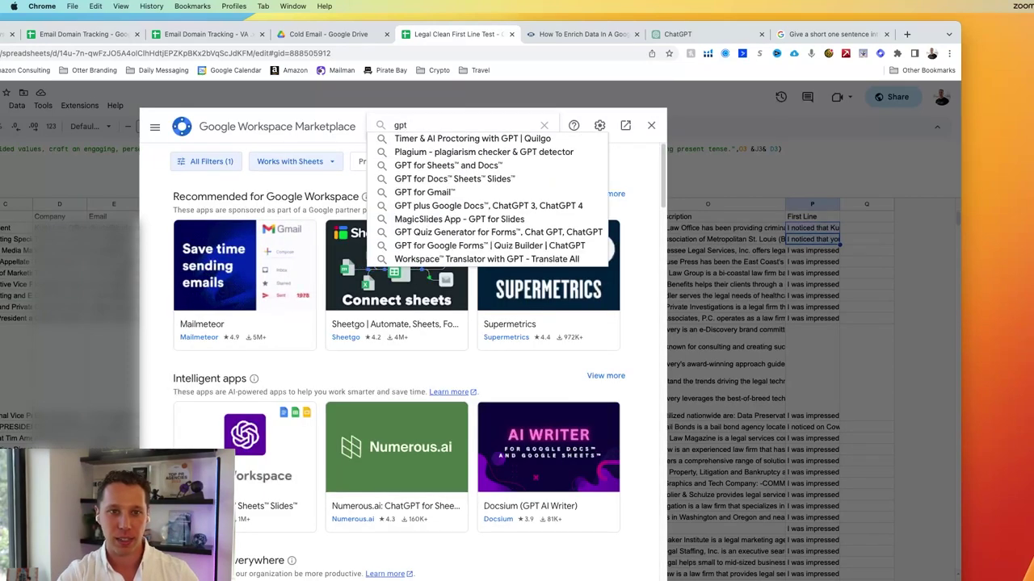
pyautogui.click(447, 166)
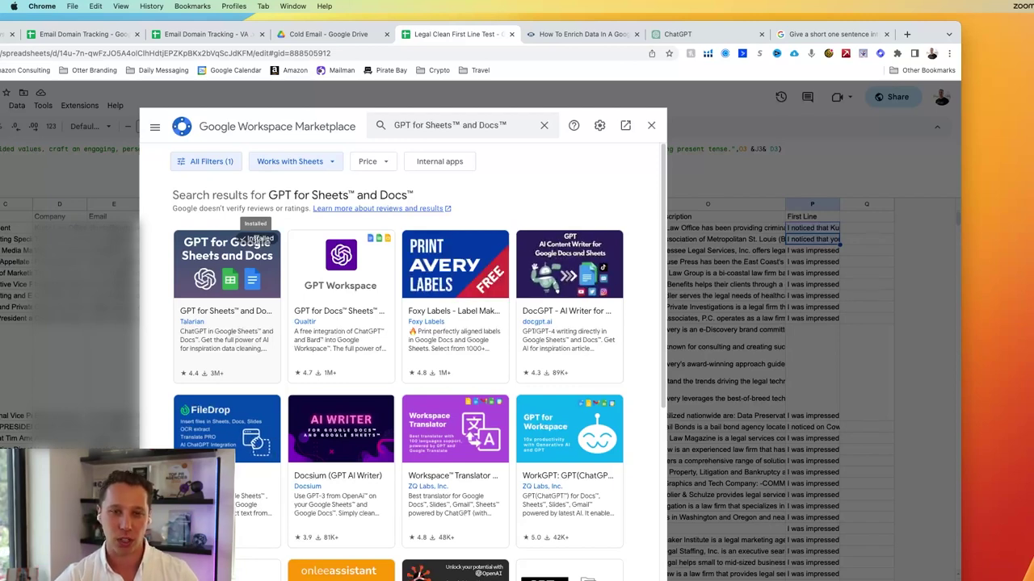
# Search the Marketplace for the Diffbot for Sheets add-on, and close the Marketplace
pyautogui.click(545, 131)
pyautogui.write('diffbot')
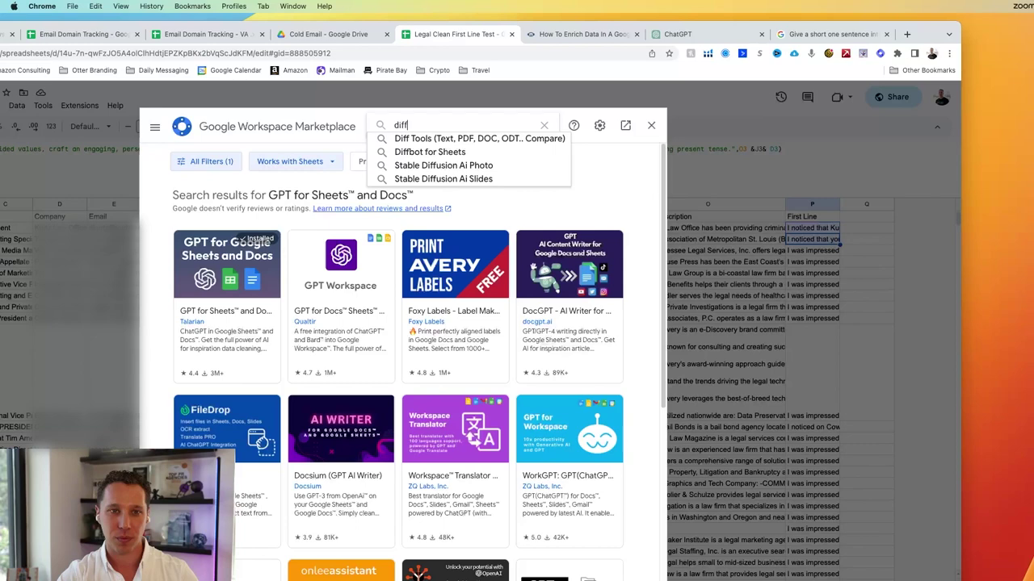
pyautogui.click(477, 139)
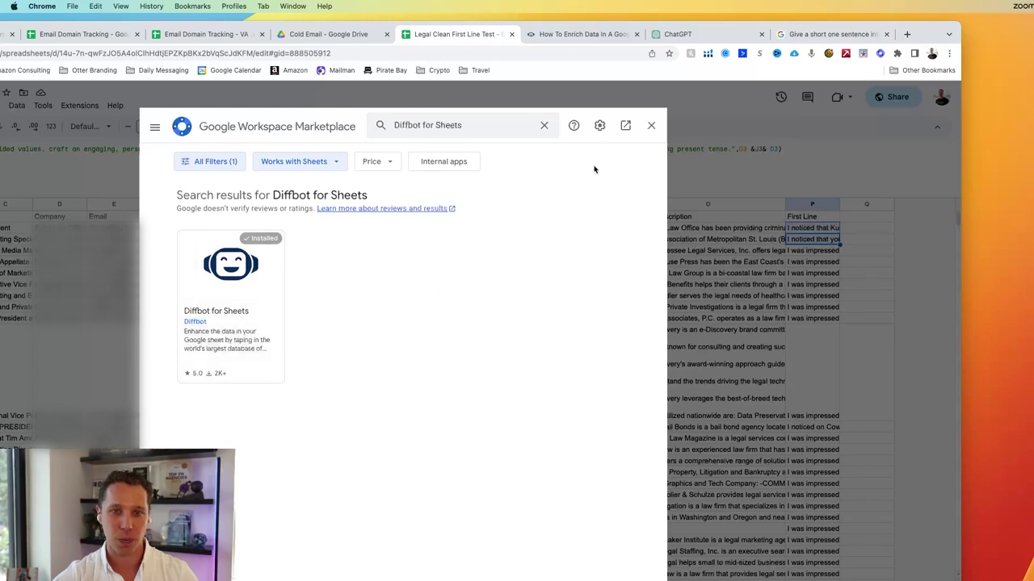
pyautogui.click(652, 125)
# Look over the installed extensions and the options offered by GPT for Sheets and Docs
pyautogui.click(79, 105)
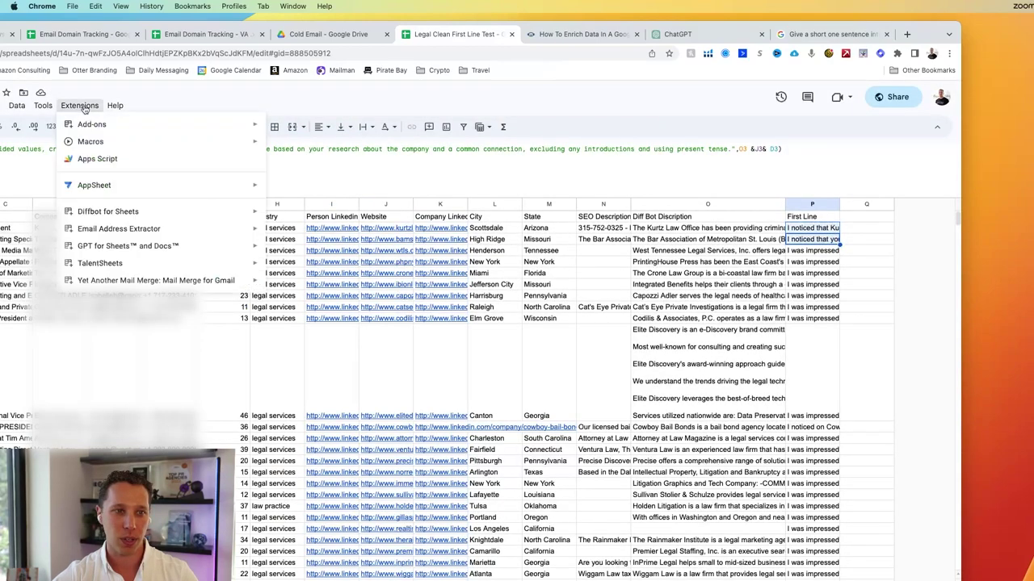
pyautogui.moveTo(122, 214)
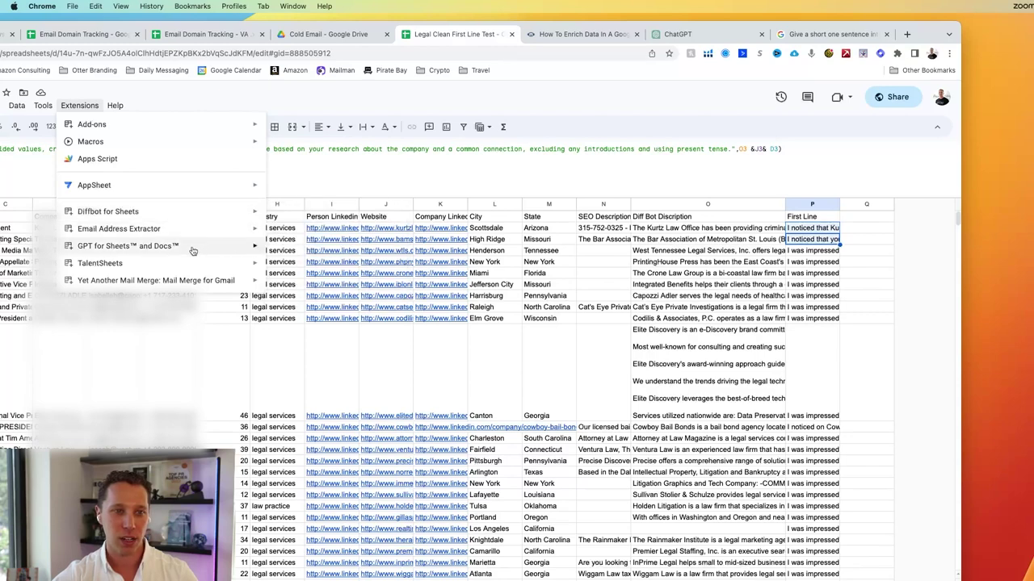
pyautogui.moveTo(193, 250)
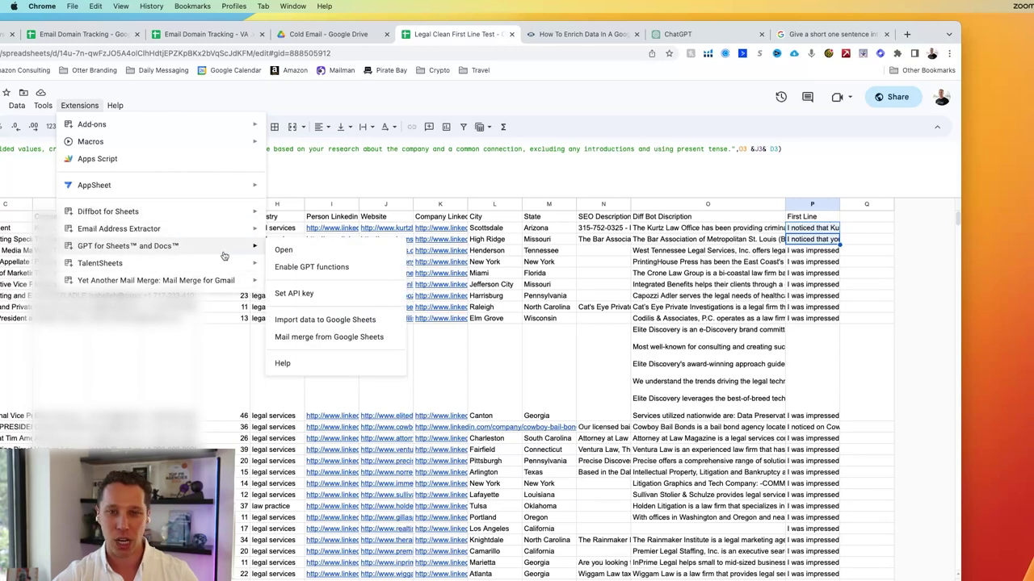
pyautogui.click(762, 252)
# Examine the ENHANCE_ORGANIZATION formula in cell O2, including its function name, "summary" argument and references to D2 and J2
pyautogui.click(670, 218)
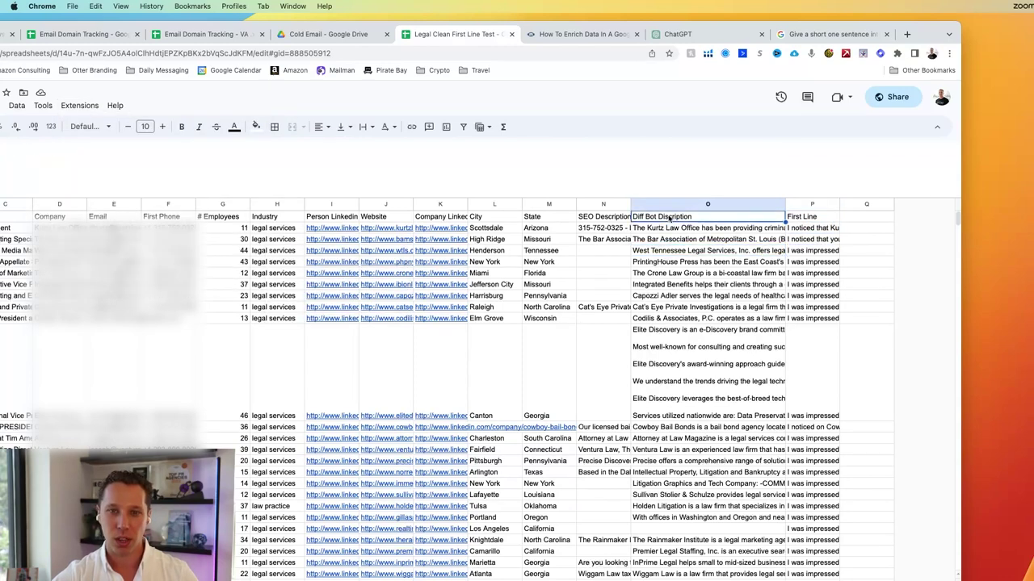
pyautogui.click(642, 228)
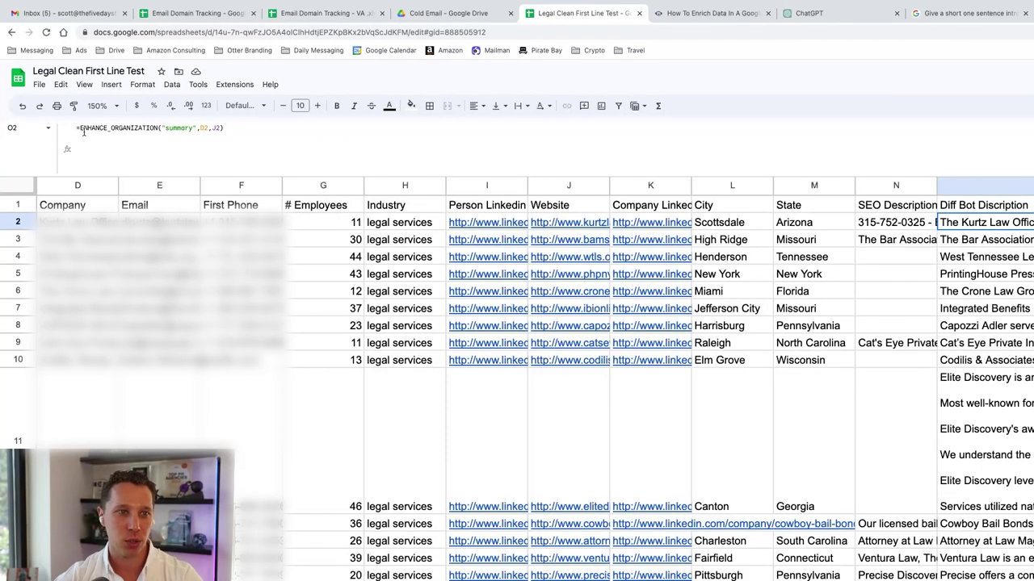
pyautogui.click(81, 129)
pyautogui.moveTo(80, 129); pyautogui.dragTo(148, 129)
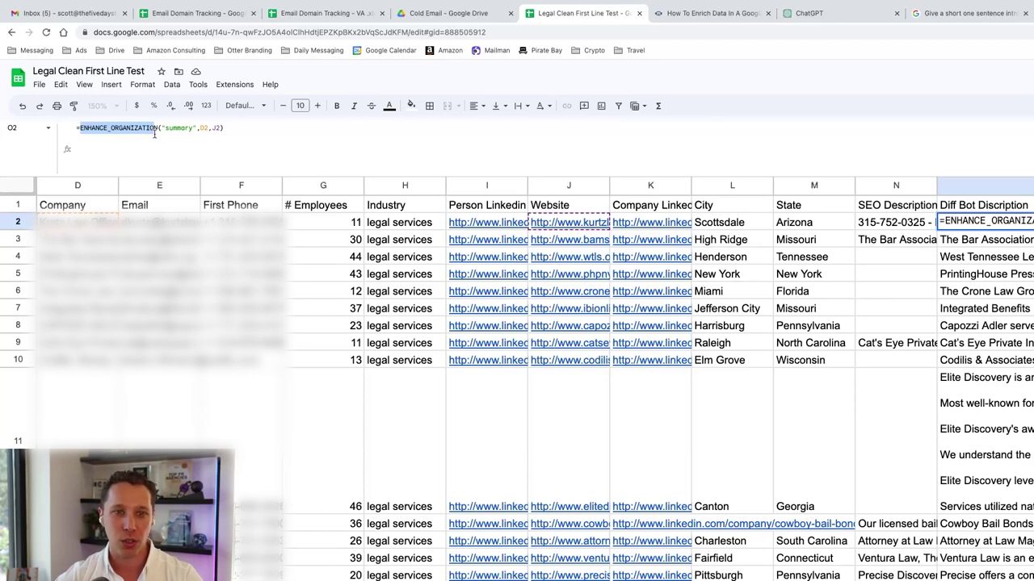
pyautogui.moveTo(162, 129); pyautogui.dragTo(186, 129)
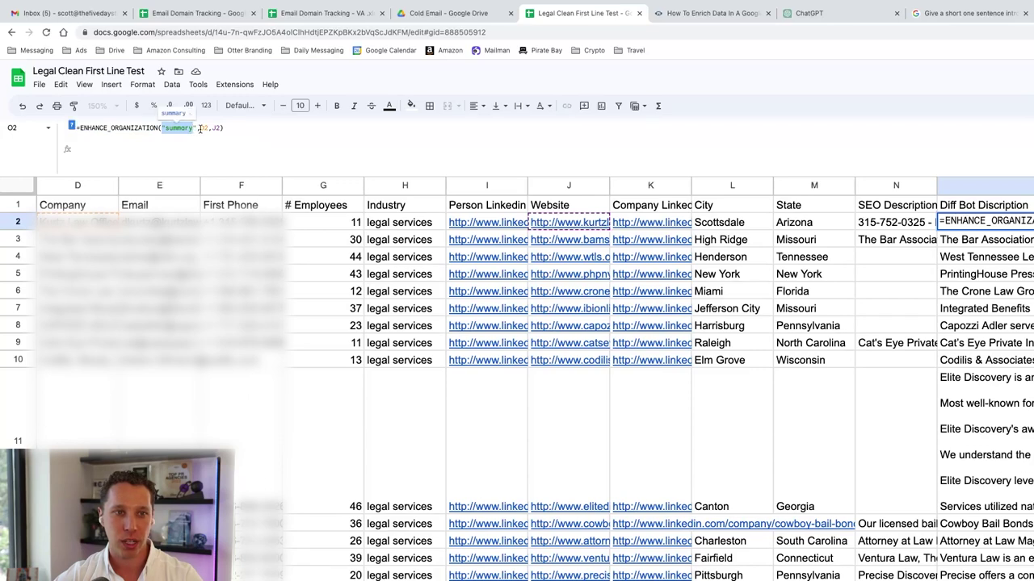
pyautogui.click(202, 129)
pyautogui.doubleClick(203, 129)
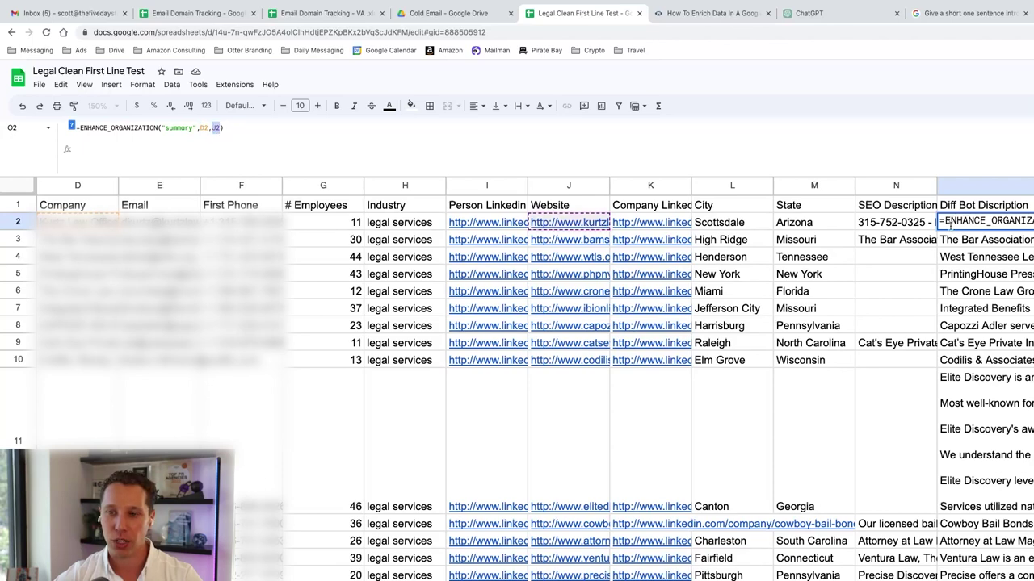
pyautogui.press('Return')
# Wrap the text in the Diff Bot Discription column and review the company summaries down the rows
pyautogui.click(967, 227)
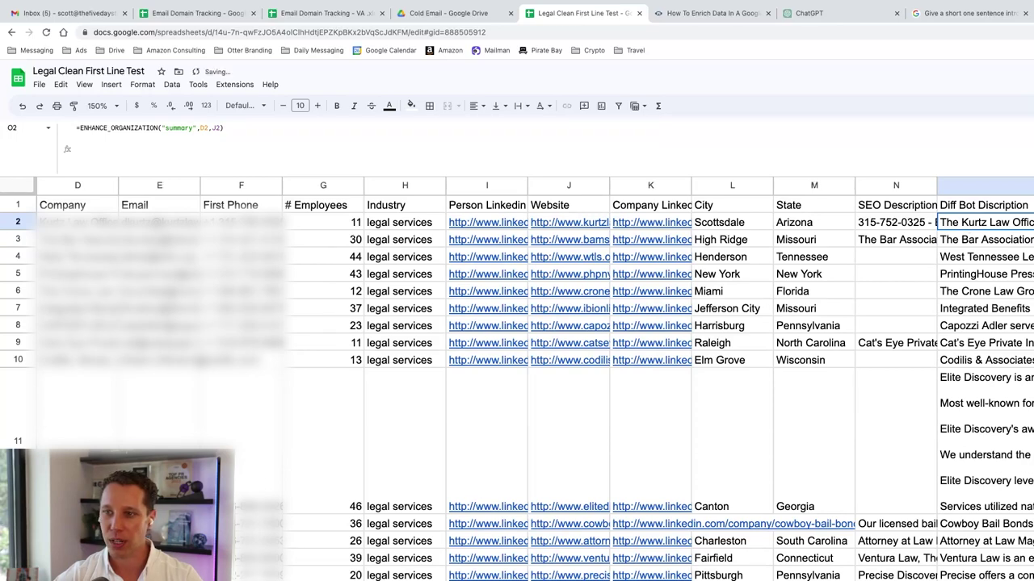
pyautogui.click(16, 228)
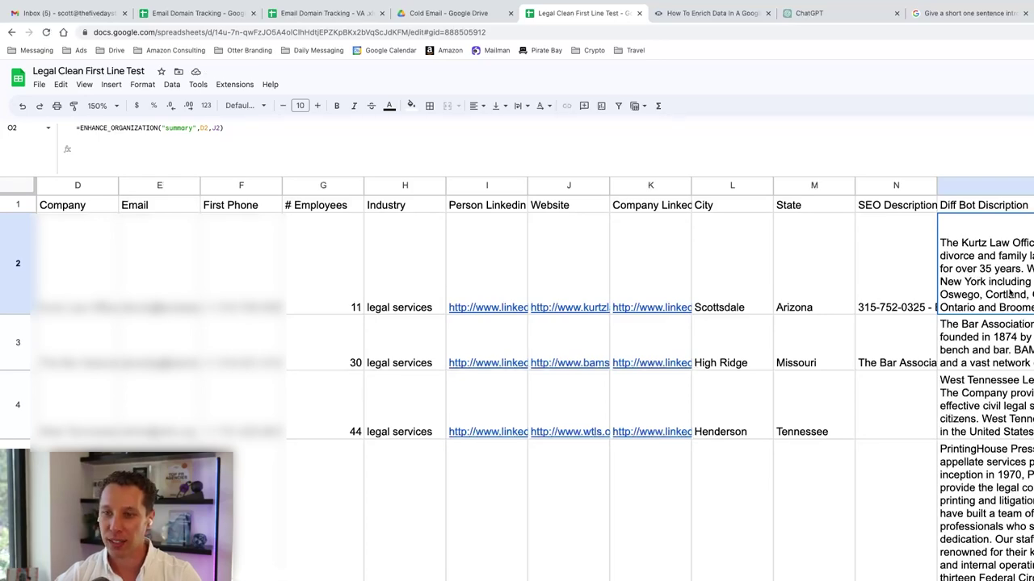
pyautogui.scroll(-20, 533, 380)
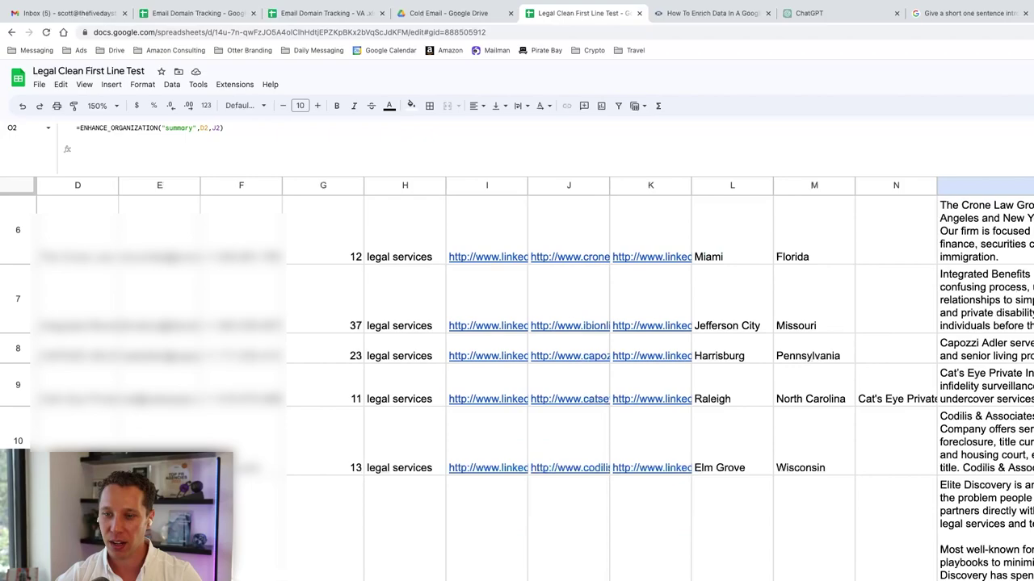
pyautogui.scroll(-15, 533, 380)
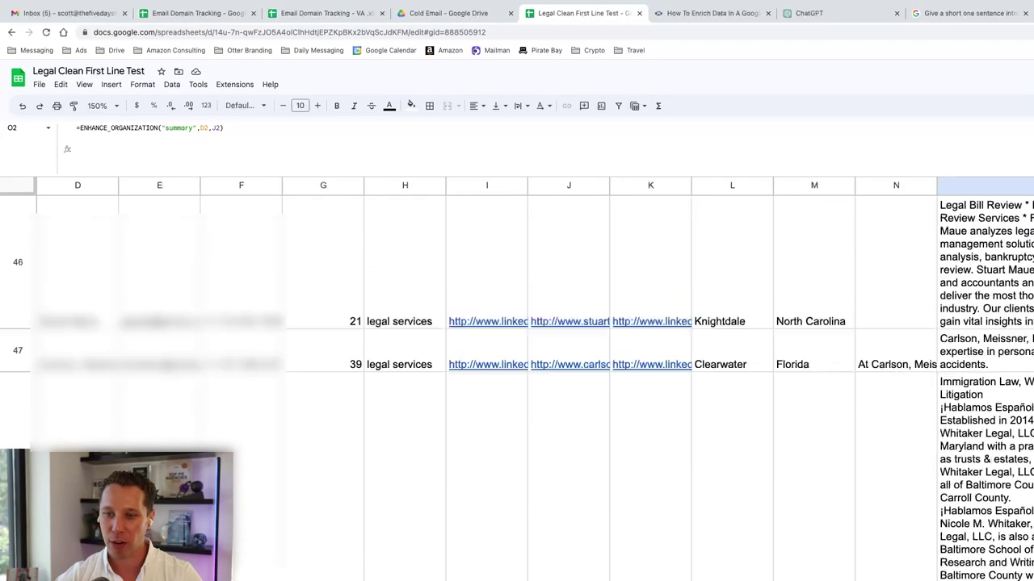
pyautogui.scroll(20, 533, 380)
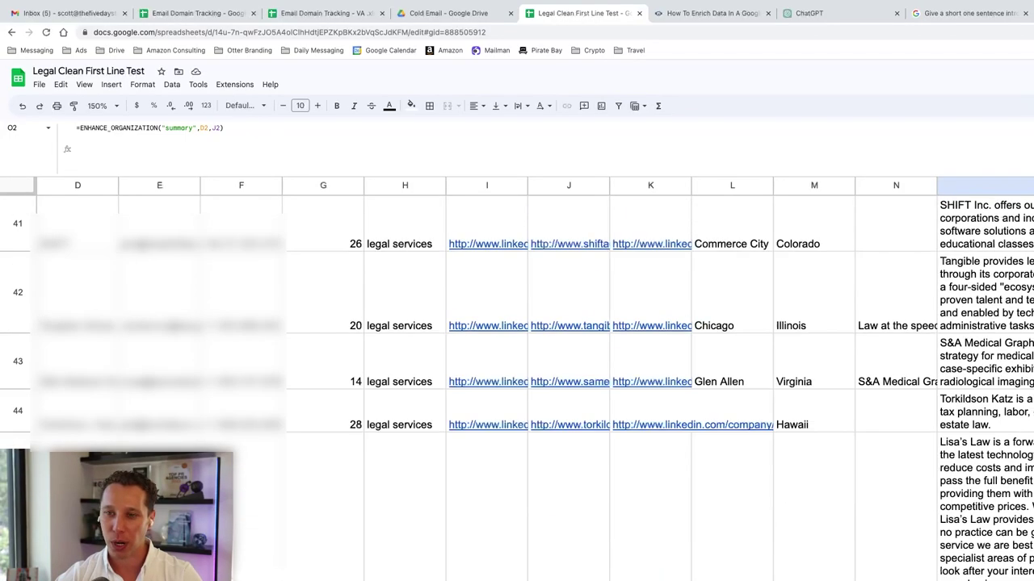
pyautogui.scroll(8, 533, 379)
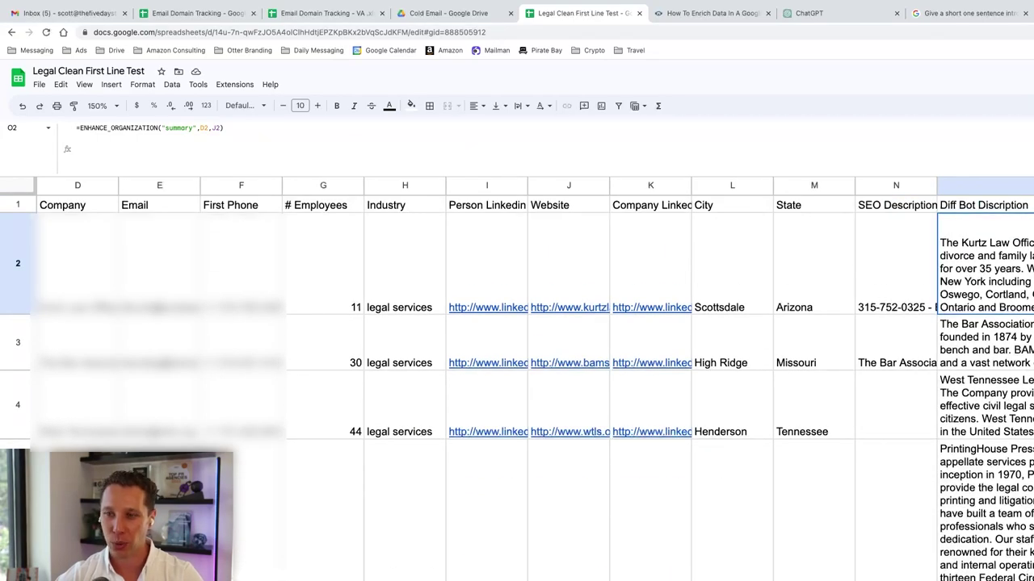
# Wrap the text in the First Line column and increase the height of row 2
pyautogui.press('Right')
pyautogui.hotkey('ctrl', 'space')
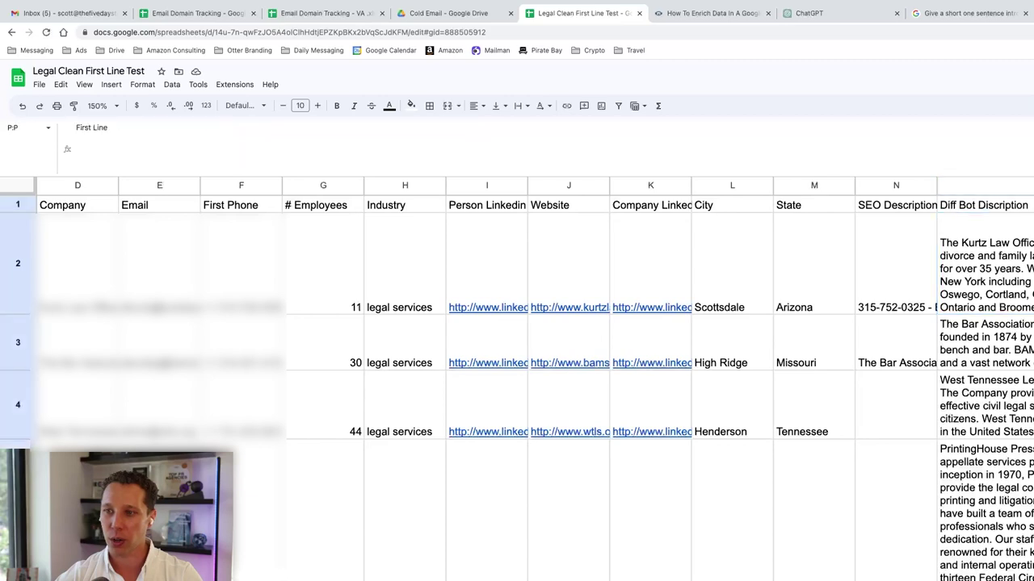
pyautogui.click(499, 106)
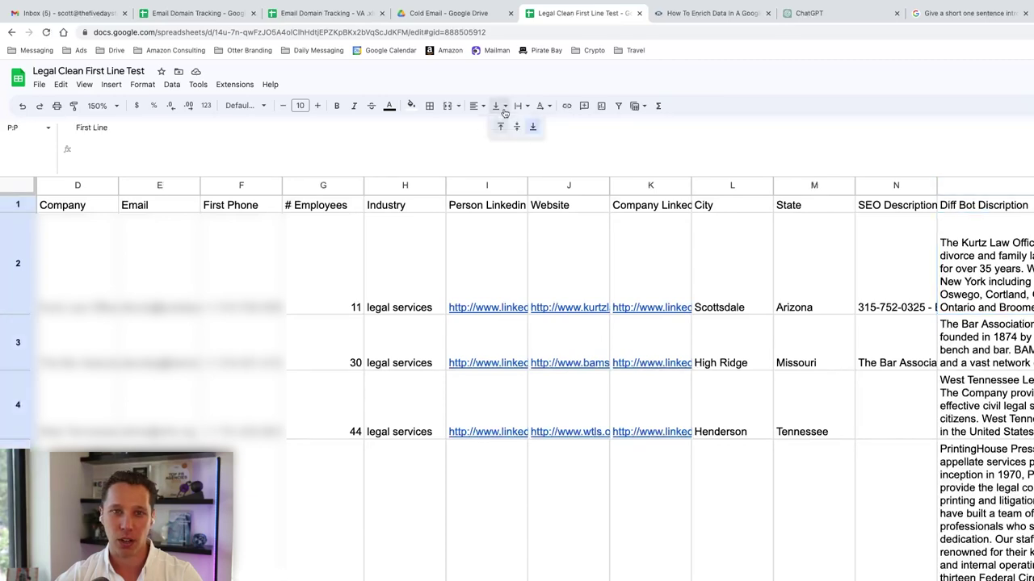
pyautogui.click(521, 107)
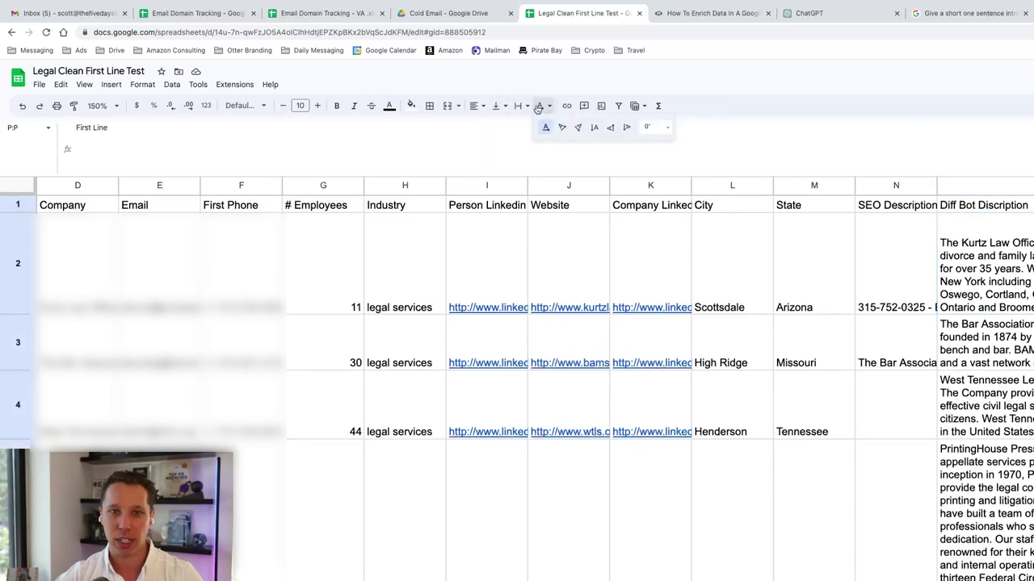
pyautogui.click(524, 108)
pyautogui.click(539, 128)
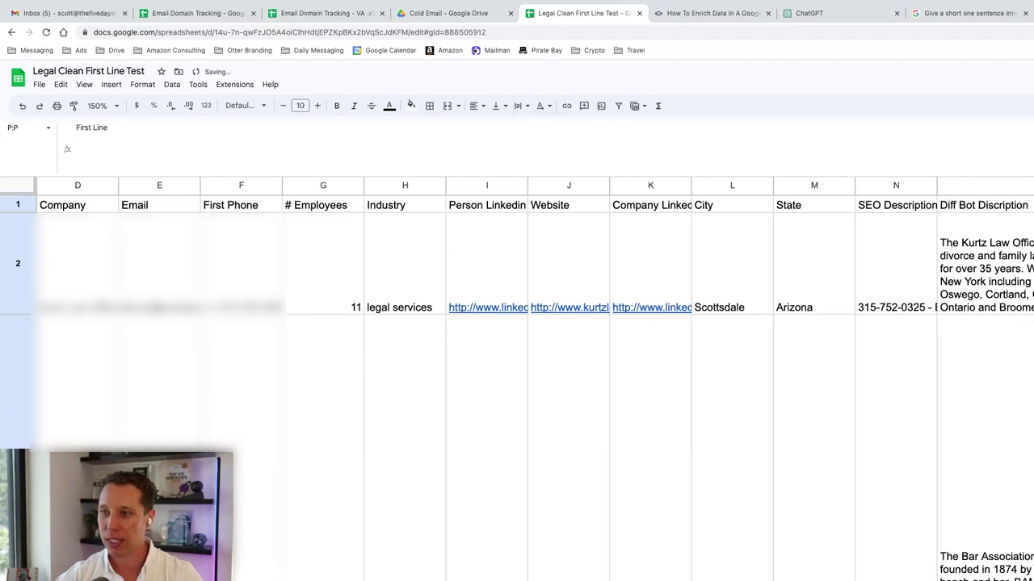
pyautogui.hscroll(2, 533, 380)
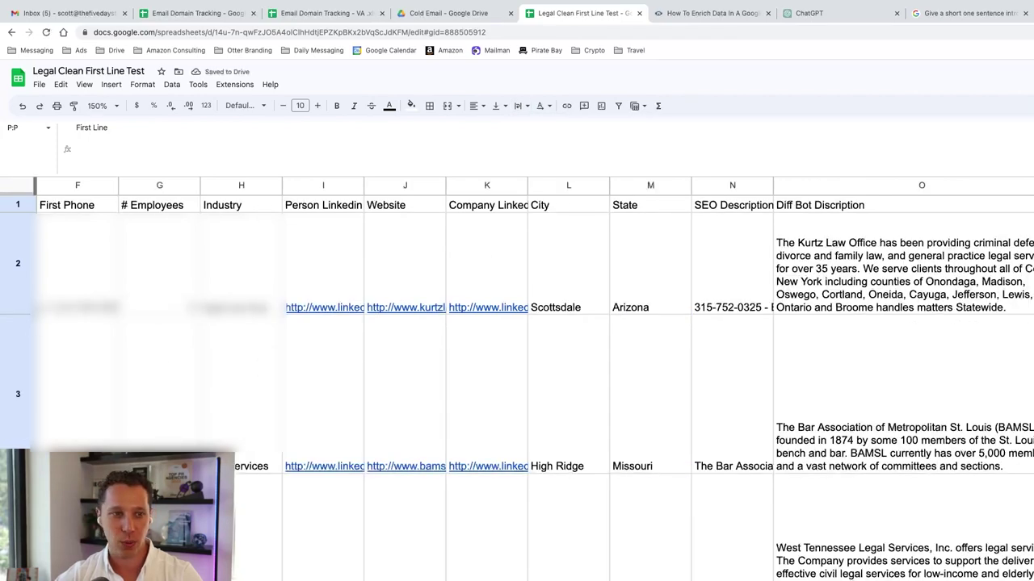
pyautogui.moveTo(18, 314); pyautogui.dragTo(18, 442)
pyautogui.scroll(-3, 1001, 387)
pyautogui.scroll(3, 1002, 387)
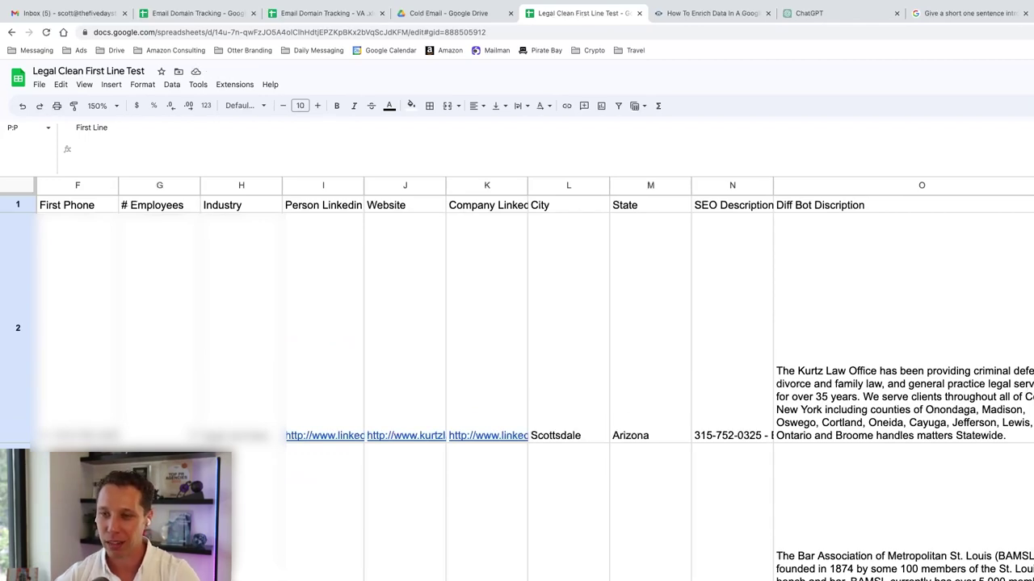
# Examine the GPT formula in cell P2, checking its icebreaker prompt and the cells O2, J2 and D2 it references
pyautogui.press('Down')
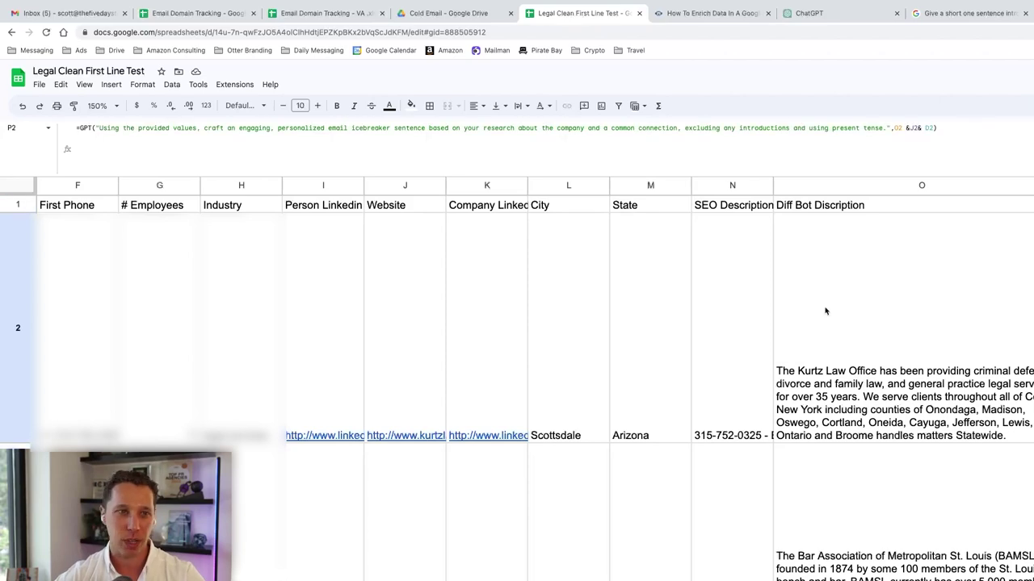
pyautogui.moveTo(76, 127); pyautogui.dragTo(92, 129)
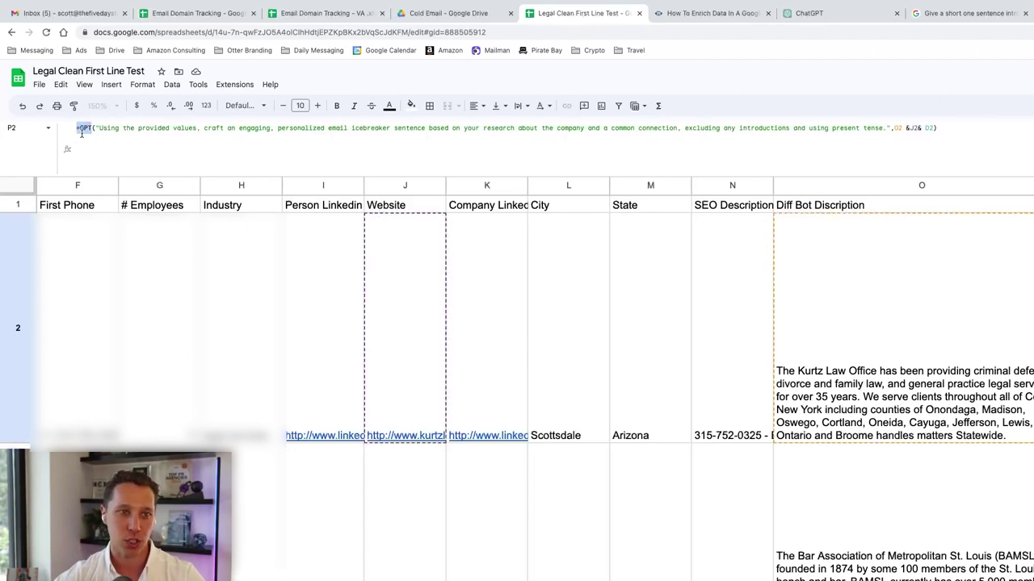
pyautogui.click(97, 128)
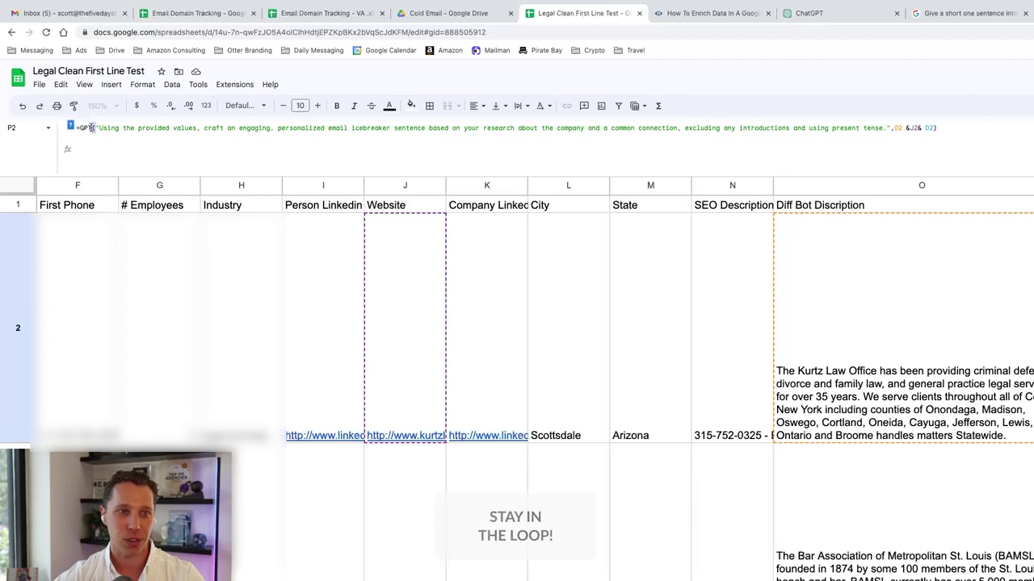
pyautogui.moveTo(98, 128); pyautogui.dragTo(886, 127)
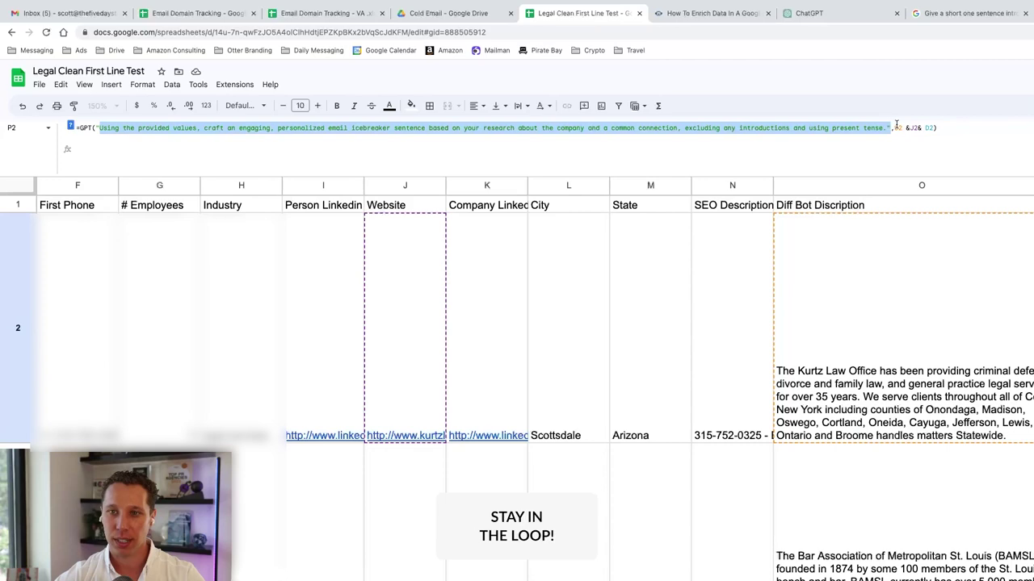
pyautogui.click(896, 126)
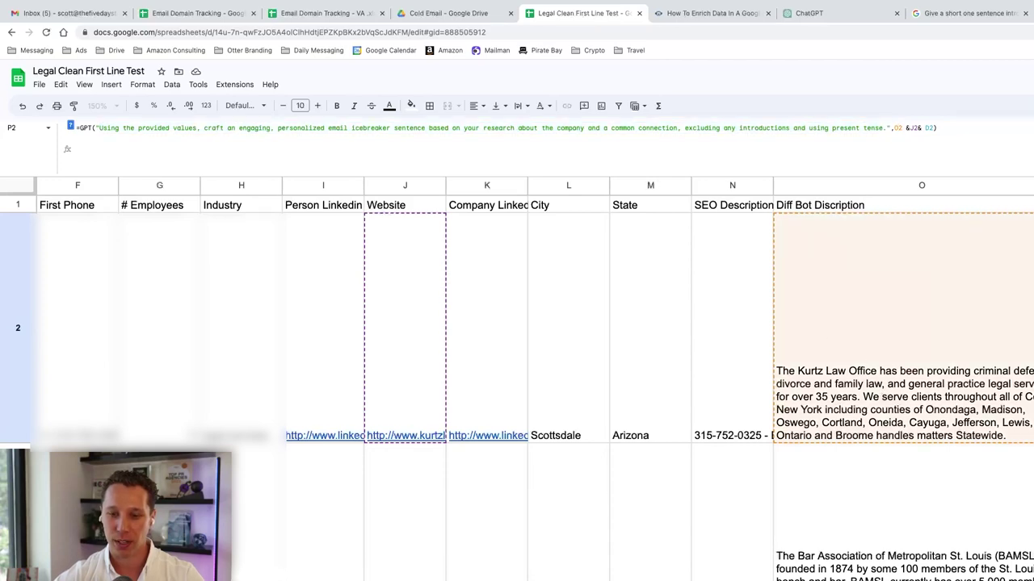
pyautogui.hscroll(-3, 517, 364)
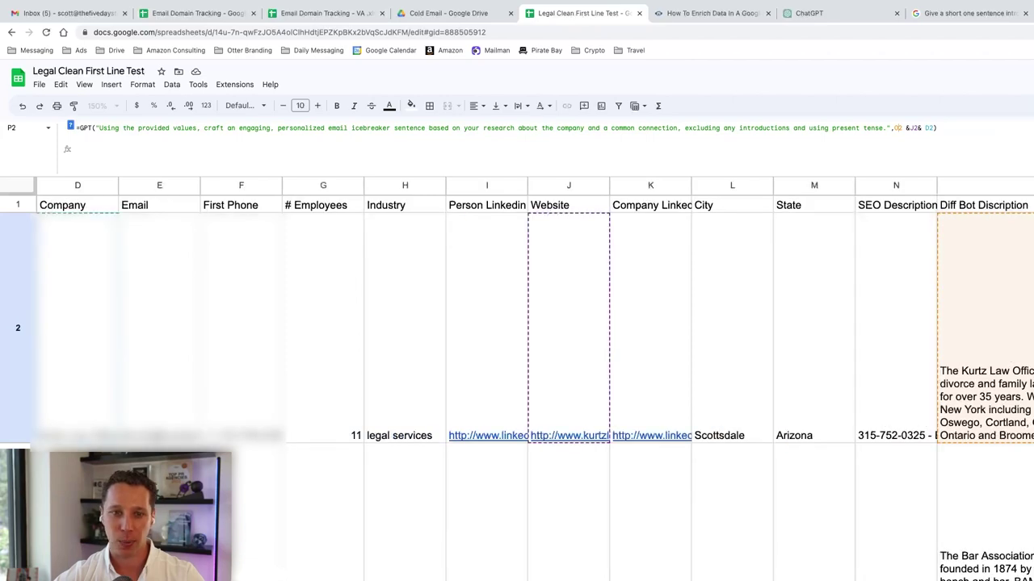
pyautogui.hscroll(-3, 517, 364)
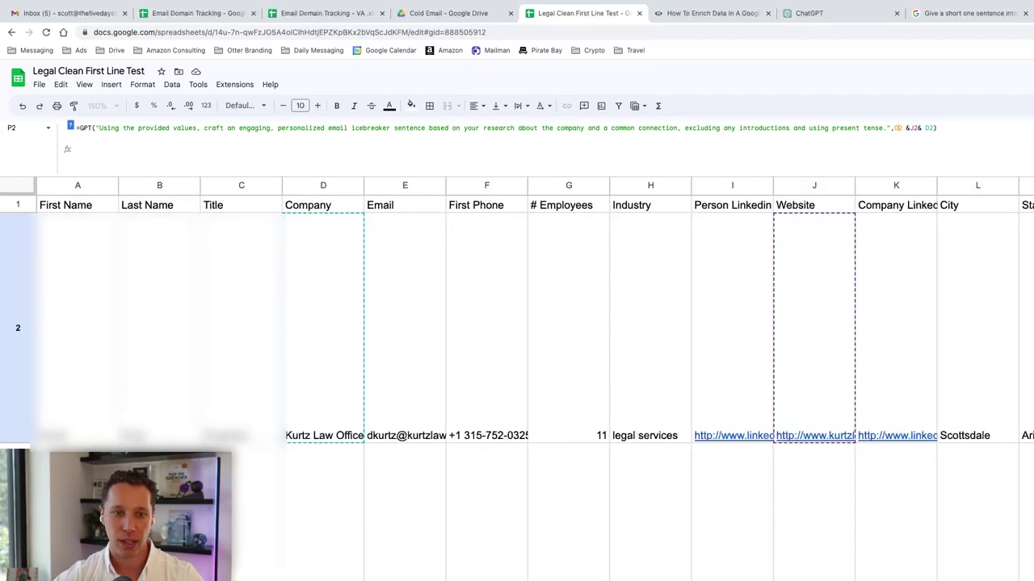
pyautogui.hscroll(5, 516, 363)
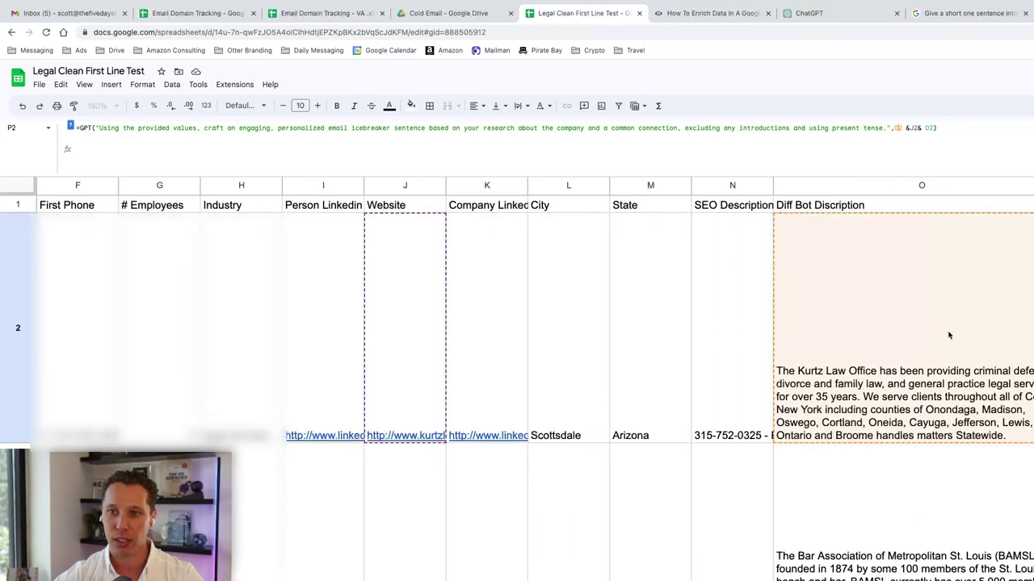
# Check the website cell reference J2 at the end of the GPT formula in P2, and leave formula editing
pyautogui.click(911, 129)
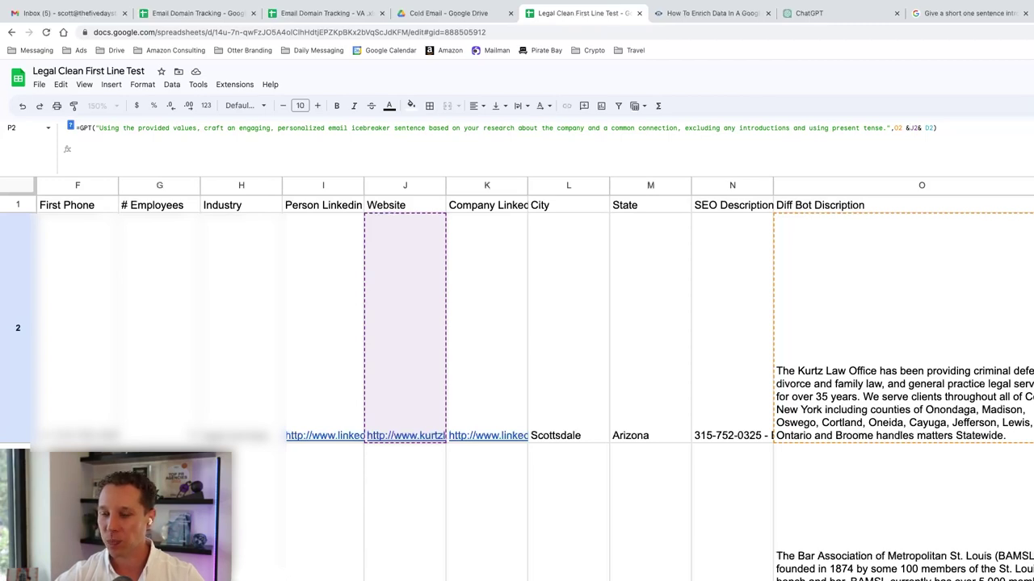
pyautogui.click(908, 128)
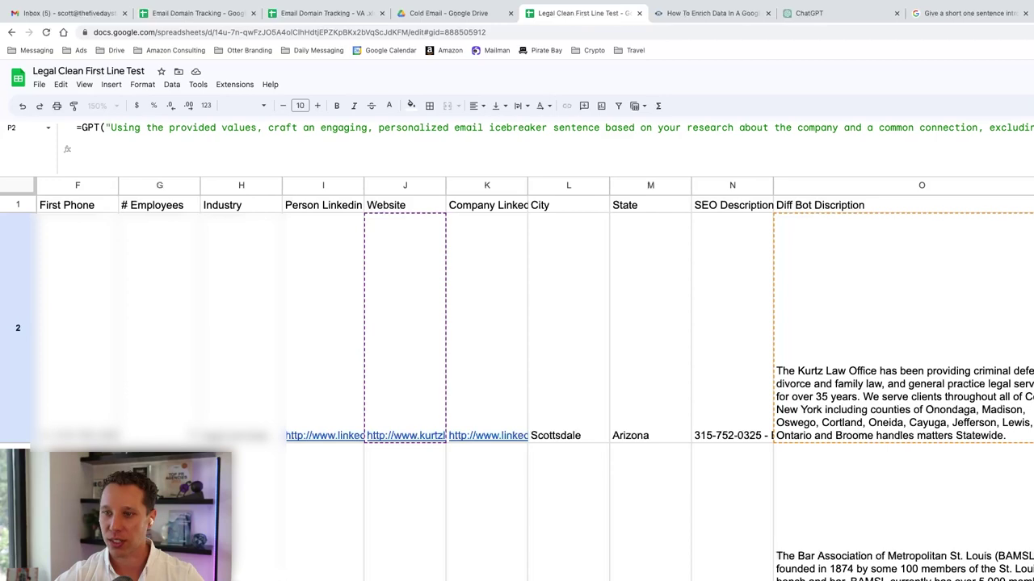
pyautogui.press('Return')
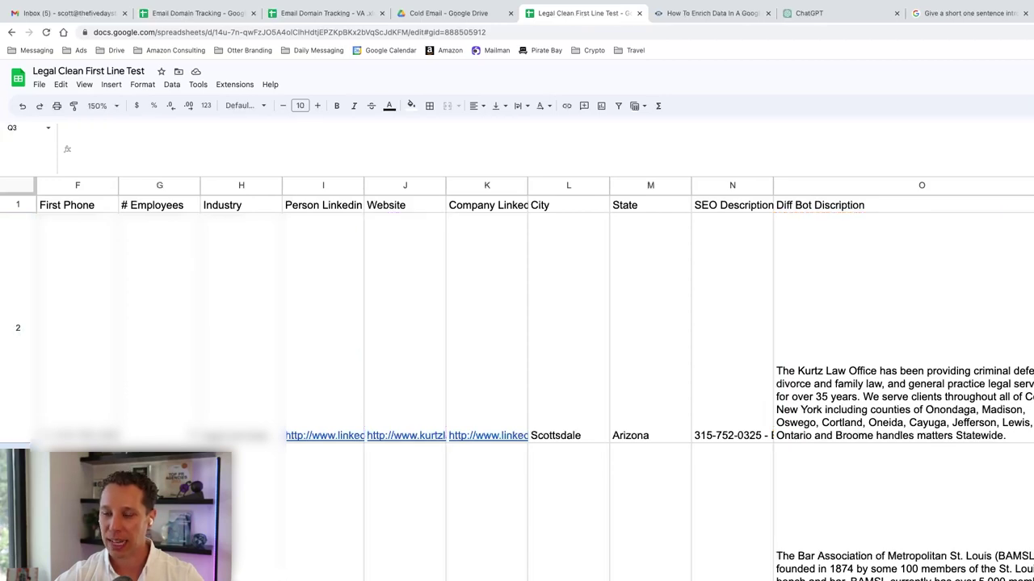
pyautogui.press('Up')
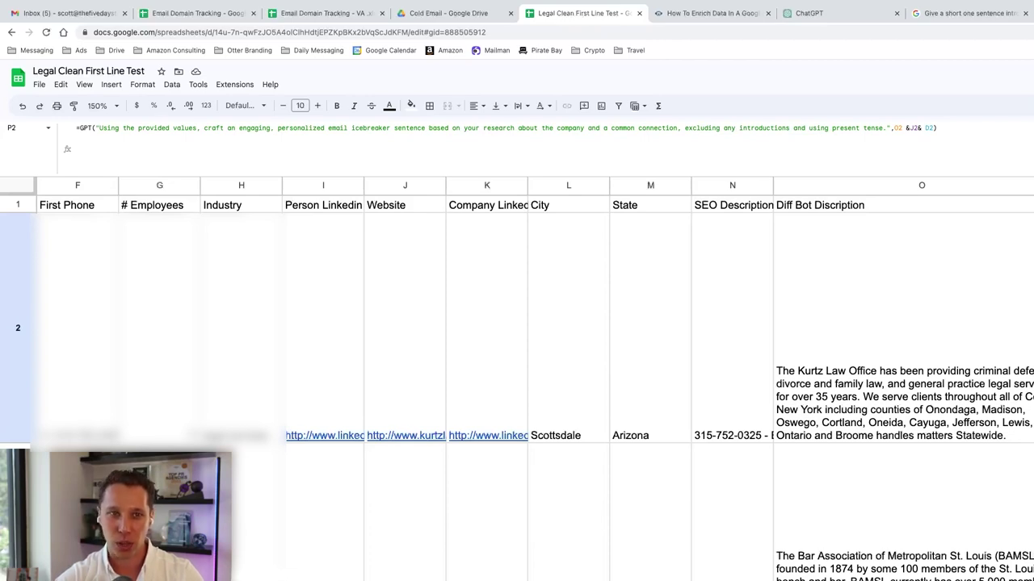
# Look up the installed Google Sheets extensions, including Diffbot for Sheets, and return to cell P2
pyautogui.click(235, 84)
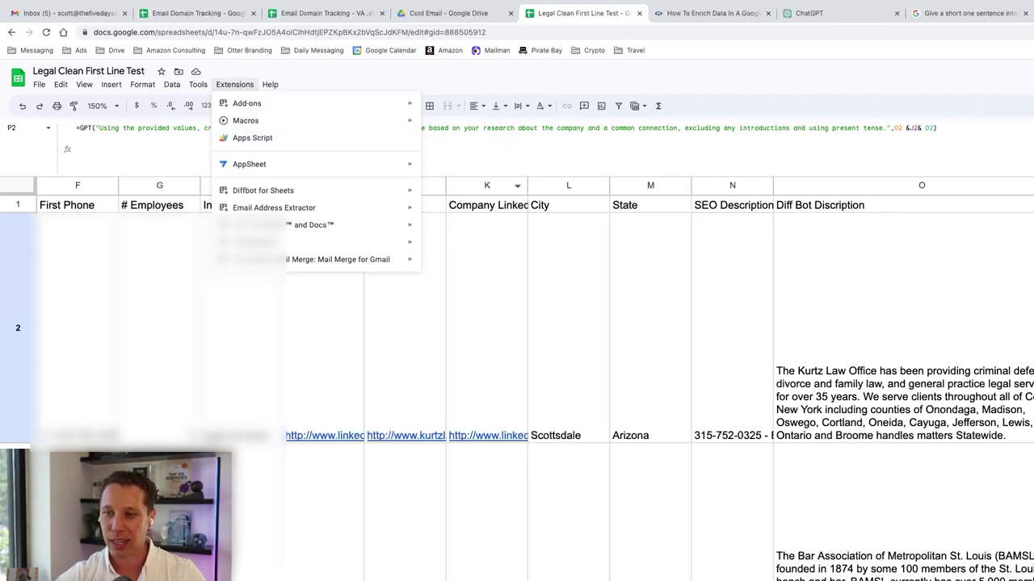
pyautogui.press('Escape')
pyautogui.press('Right')
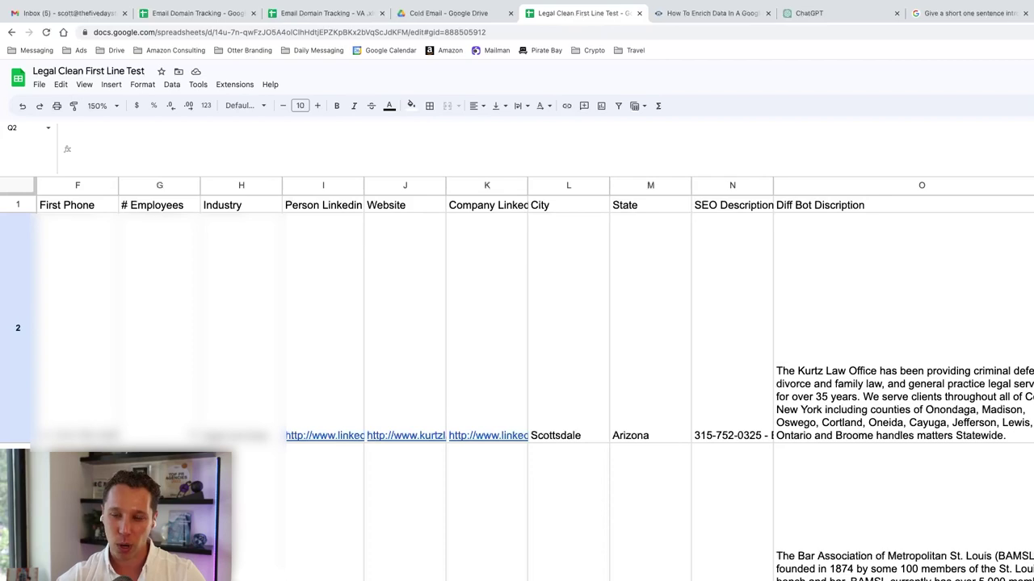
pyautogui.press('Left')
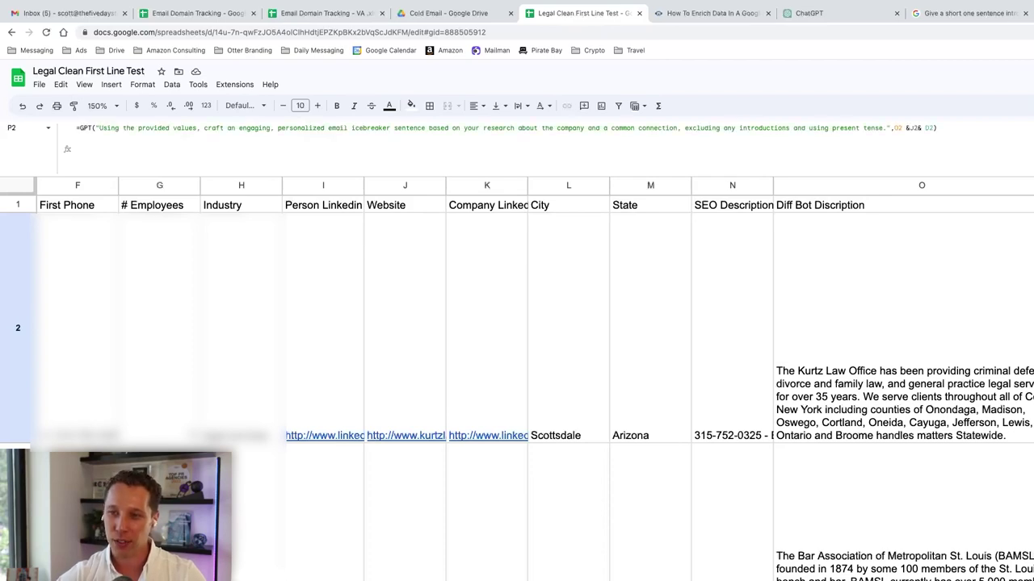
# Examine the longer GPT icebreaker prompt in cell P6 and return to the start of the sheet
pyautogui.press('Down')
pyautogui.press('Down')
pyautogui.press('Down')
pyautogui.press('Down')
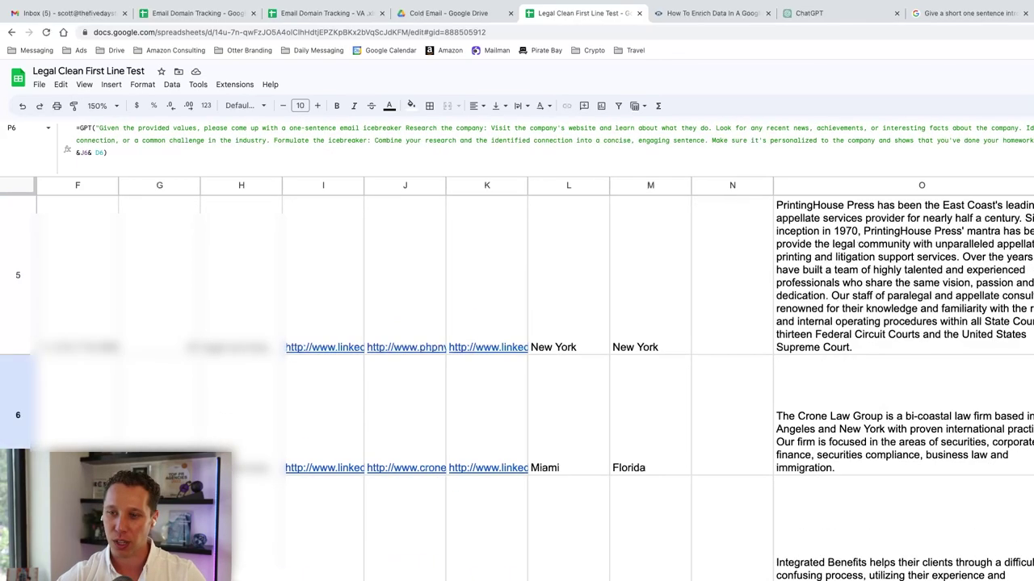
pyautogui.scroll(10, 517, 379)
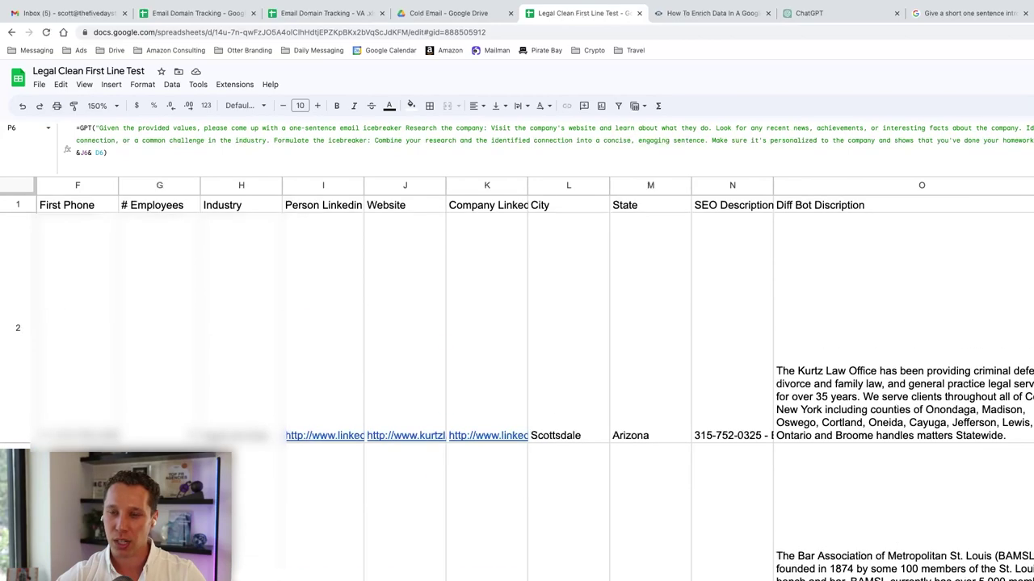